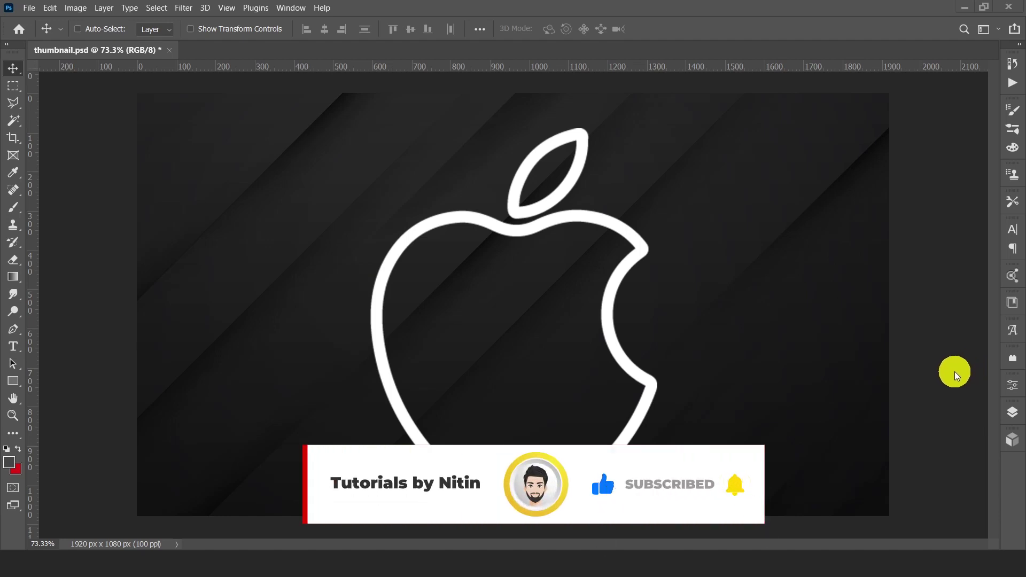
- Open the Layers panel and compare the neon glow group on and off, leaving it hidden
click(1015, 417)
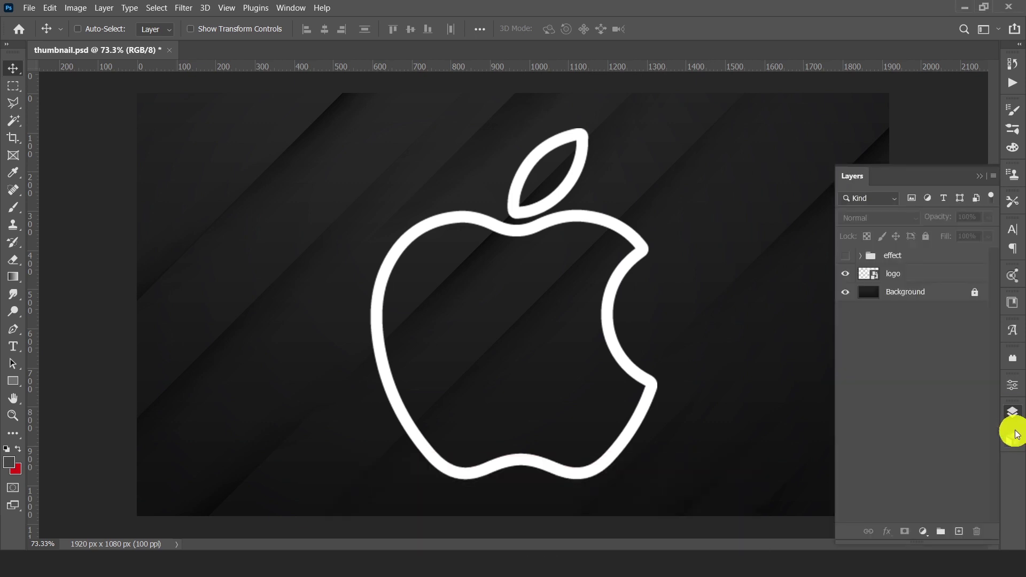
click(849, 259)
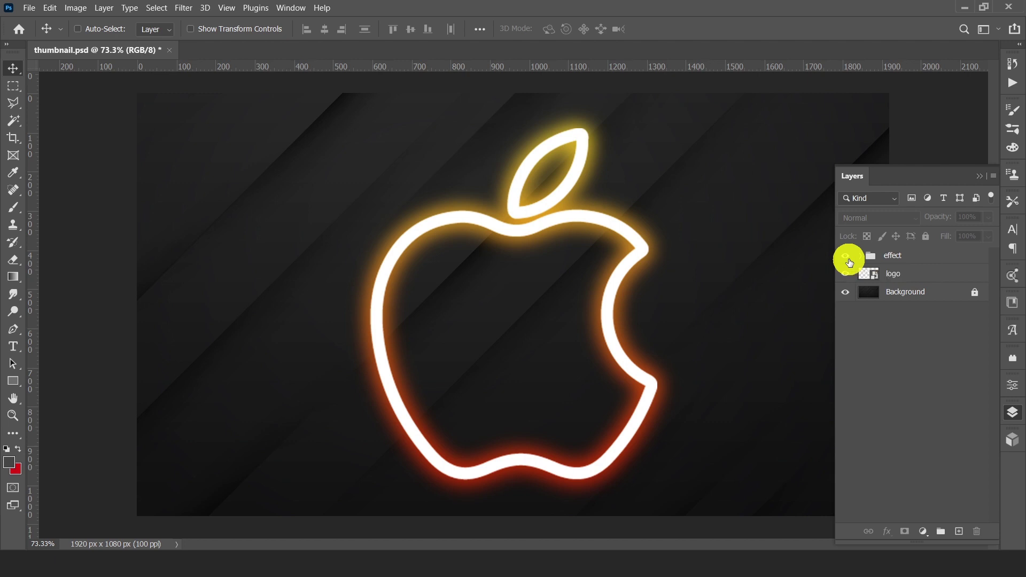
click(849, 259)
click(850, 262)
click(848, 259)
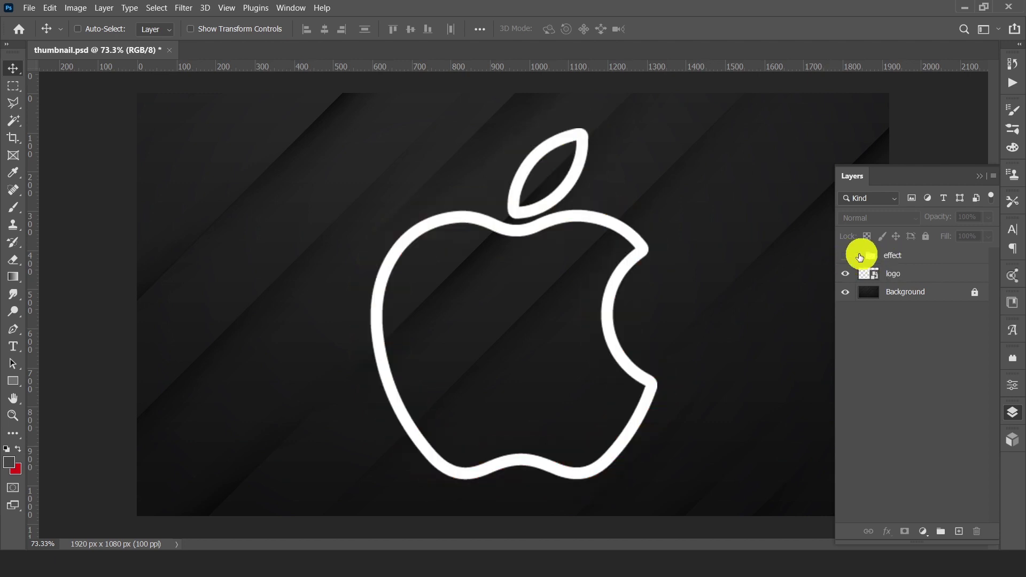
- Hide and reshow the logo and Background layers in turn to inspect each, then reselect logo
click(895, 260)
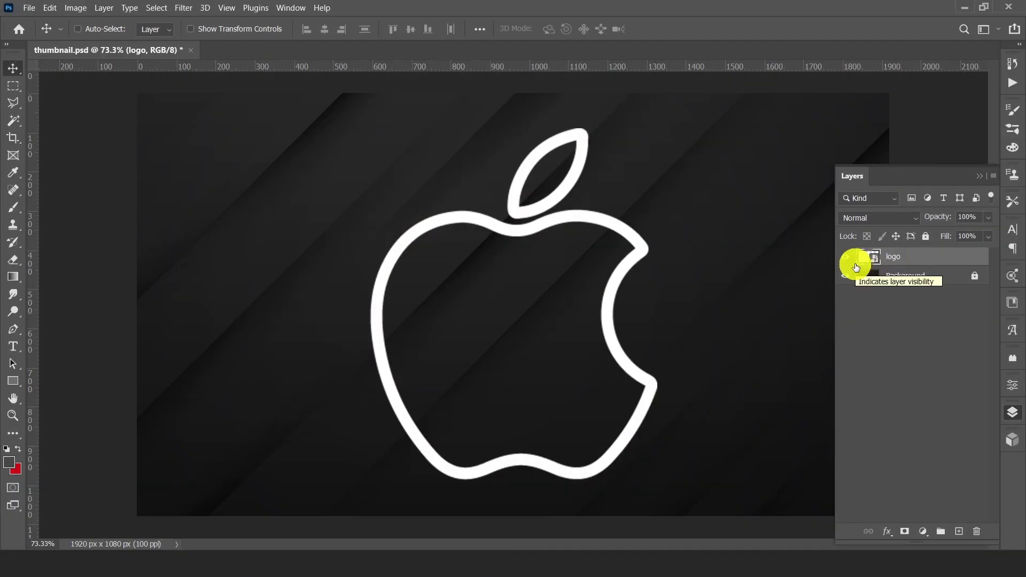
click(846, 258)
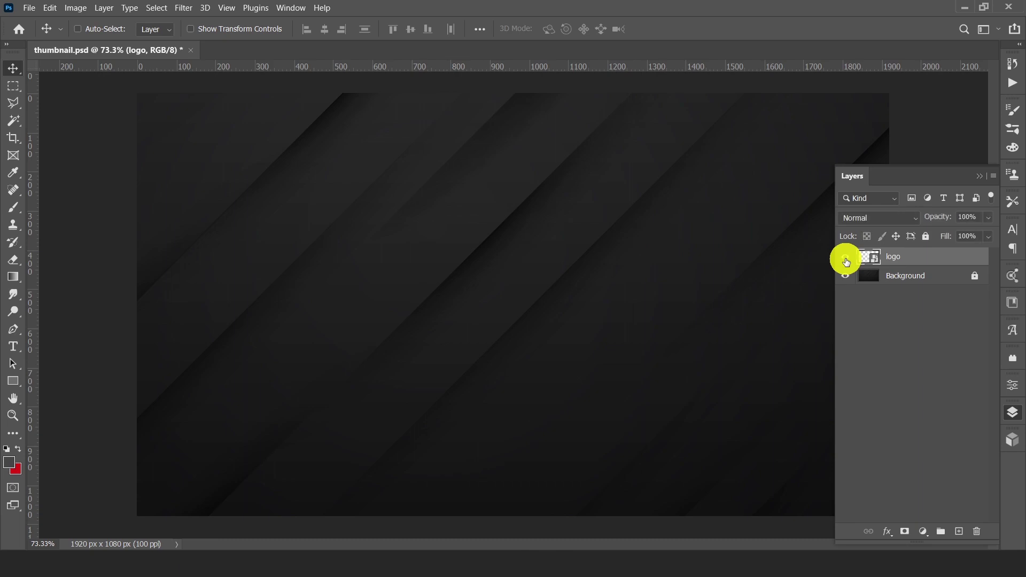
click(845, 258)
click(845, 275)
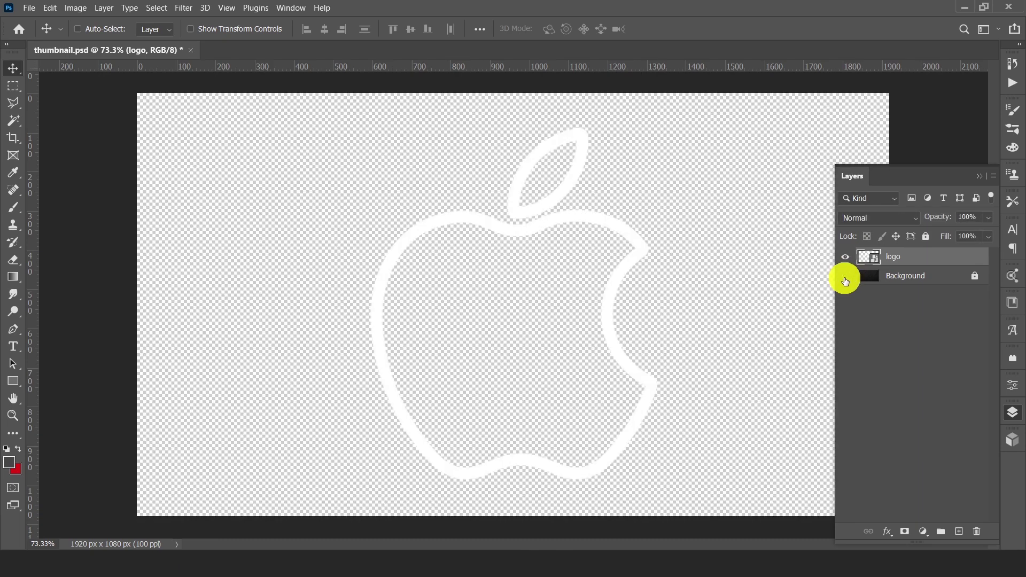
click(845, 276)
click(904, 272)
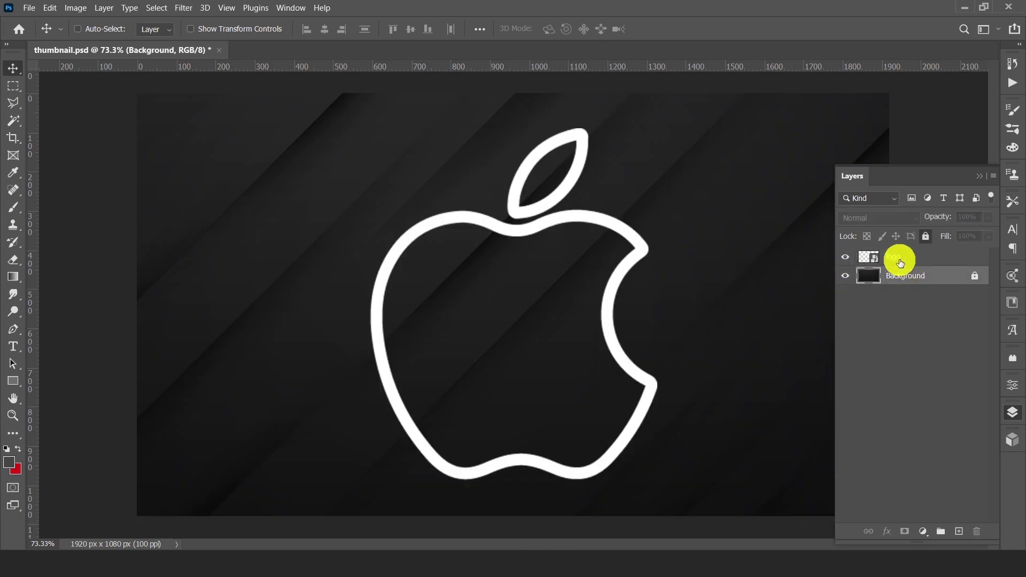
click(906, 258)
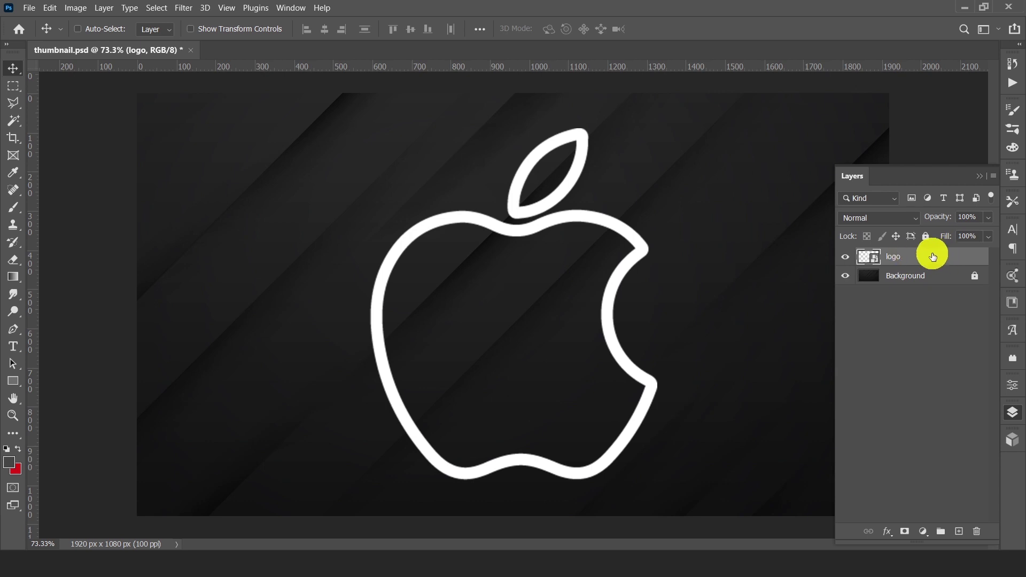
- Add a white #ffffff Color Overlay at 100% opacity to the logo layer's blending options
right_click(932, 257)
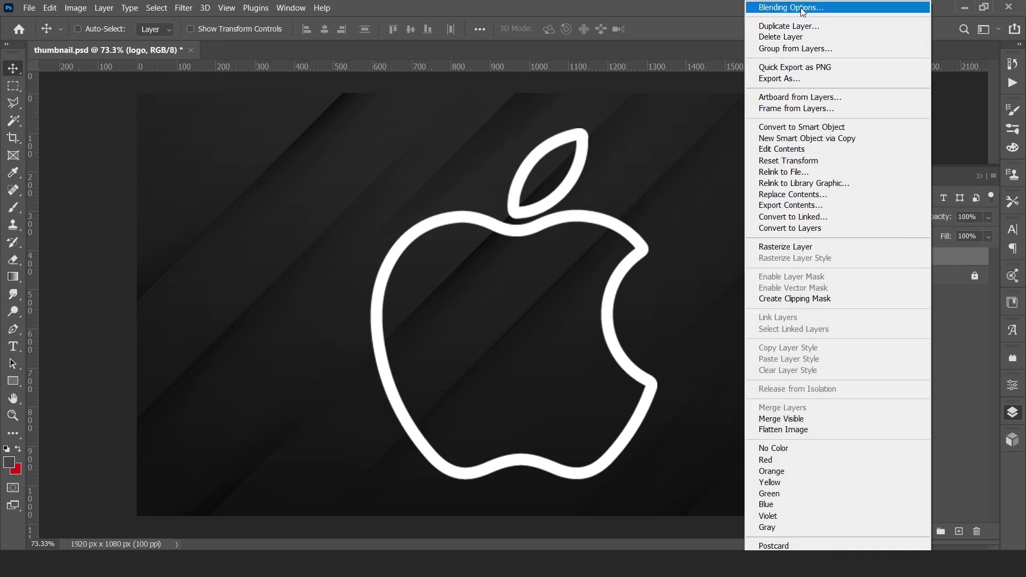
click(704, 275)
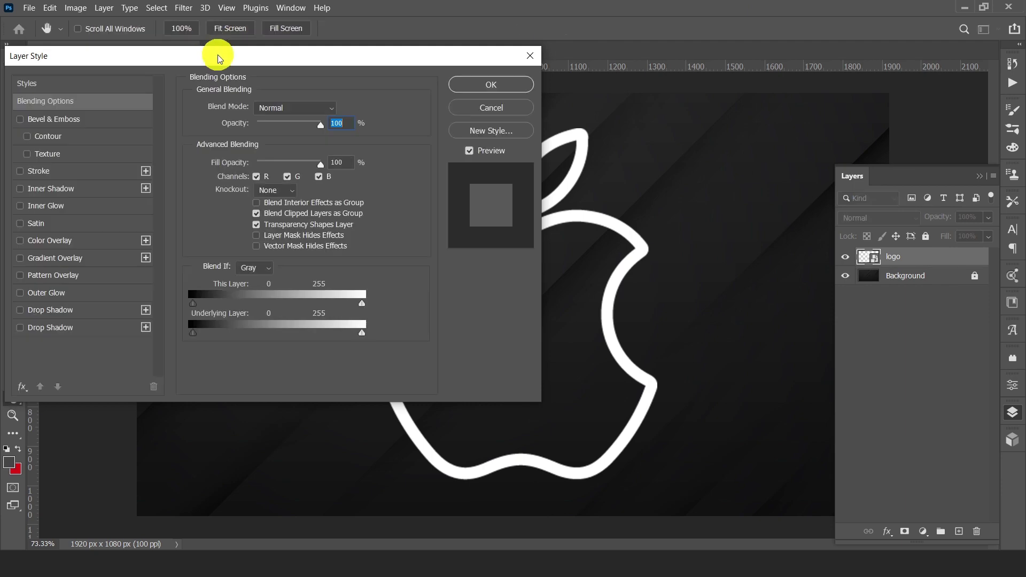
drag(219, 57, 614, 73)
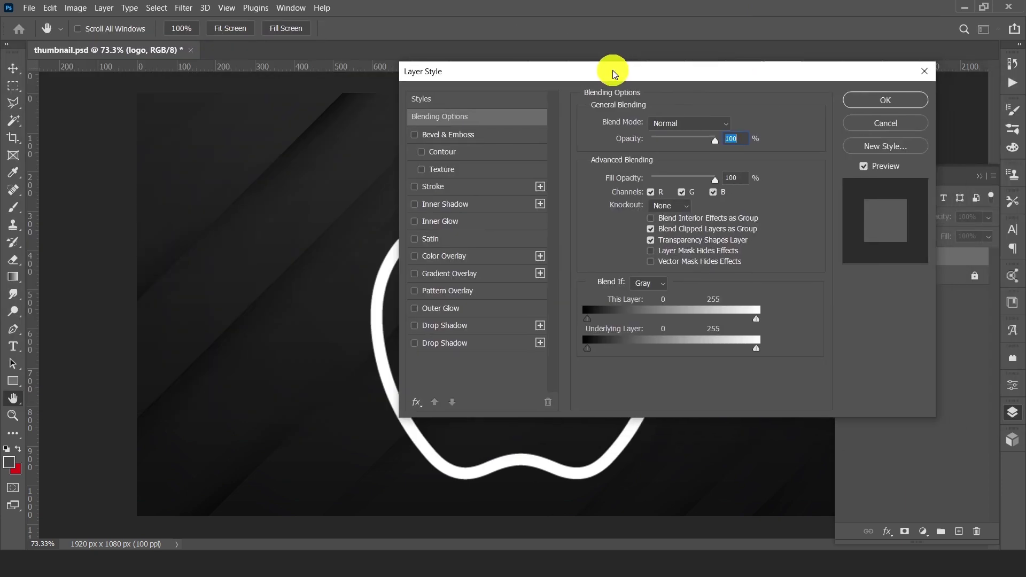
click(439, 259)
click(731, 131)
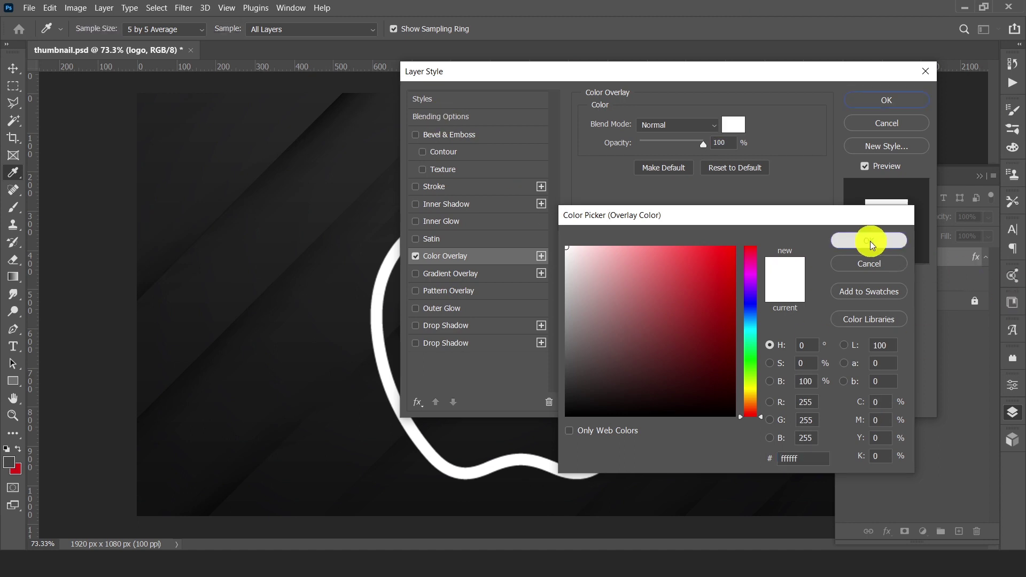
click(869, 243)
click(855, 100)
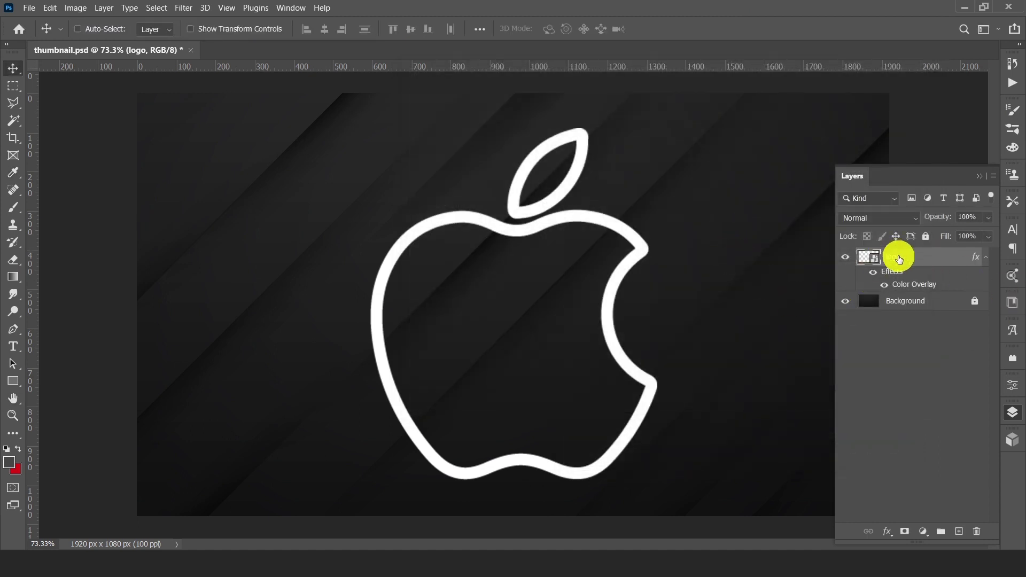
- Duplicate the logo layer with Ctrl+J to create logo copy
right_click(899, 259)
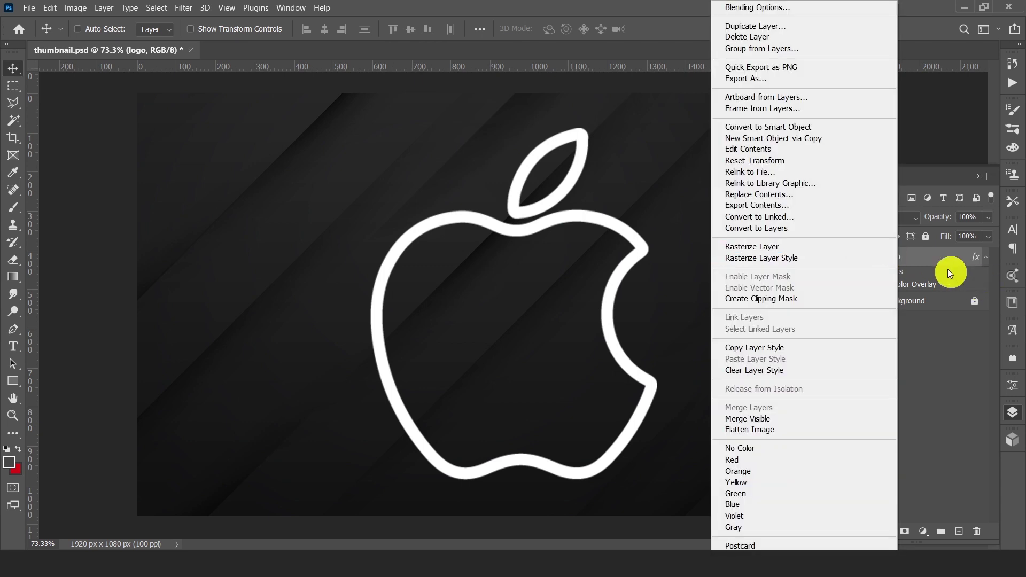
click(943, 268)
key(ctrl+j)
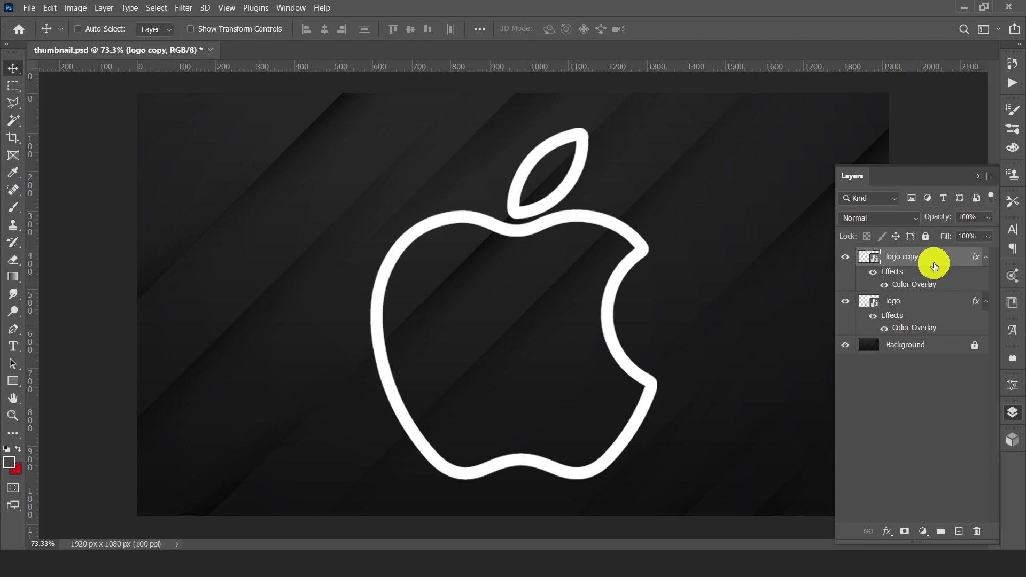
- Give logo copy an Orange_05 Gradient Overlay, reversed at 90°, shading yellow to red
right_click(936, 263)
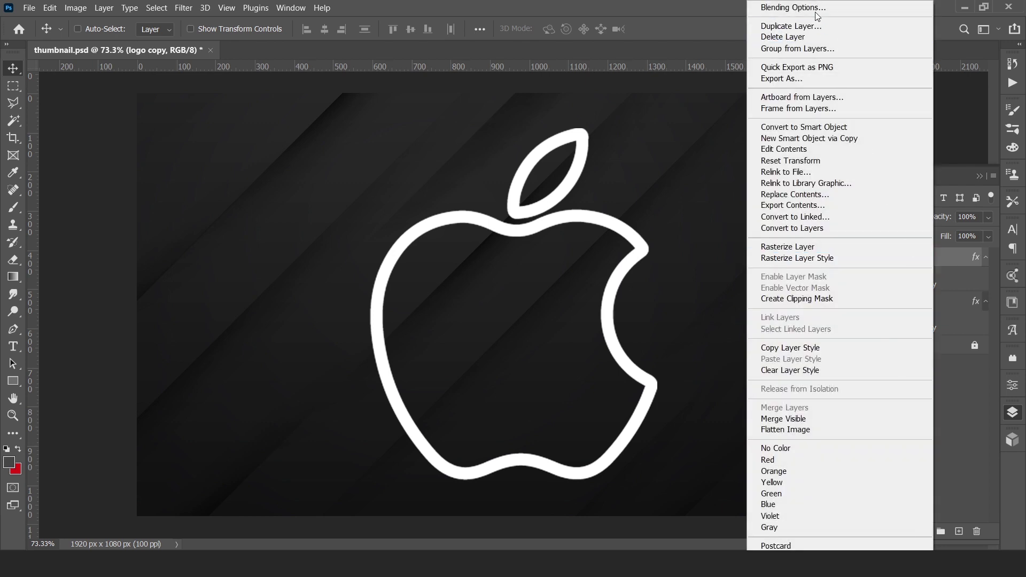
click(637, 259)
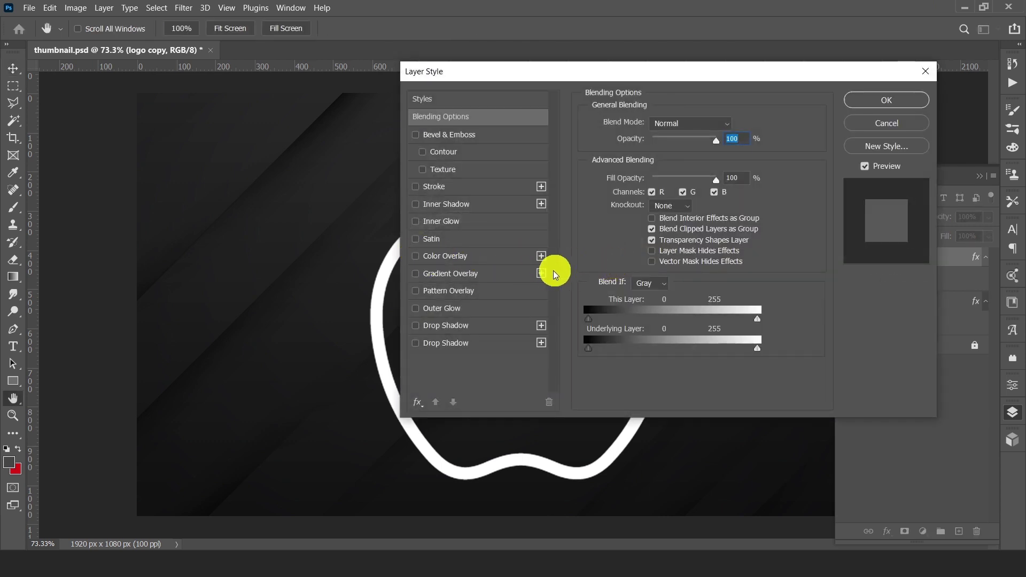
click(448, 278)
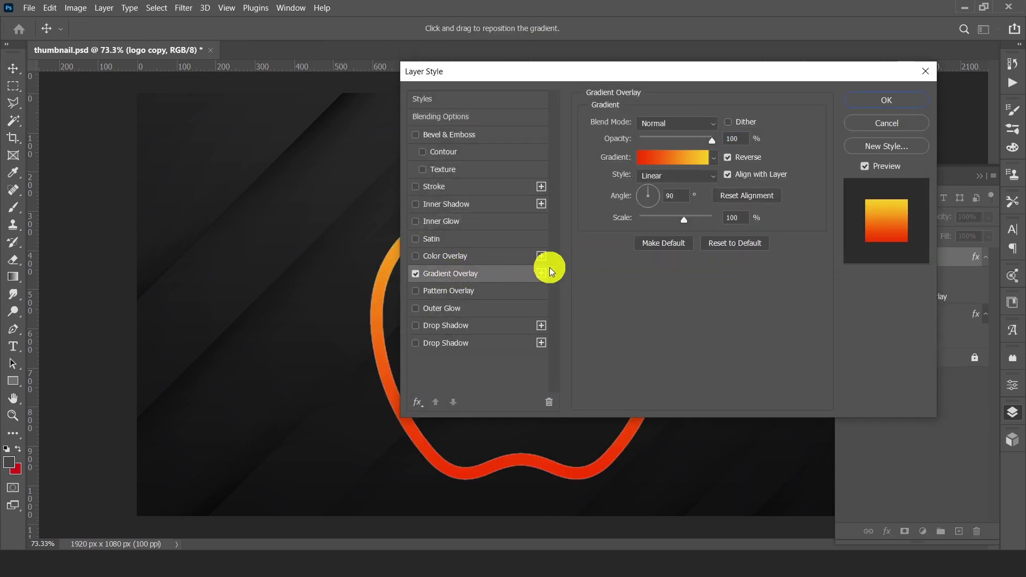
drag(664, 69, 501, 68)
click(514, 163)
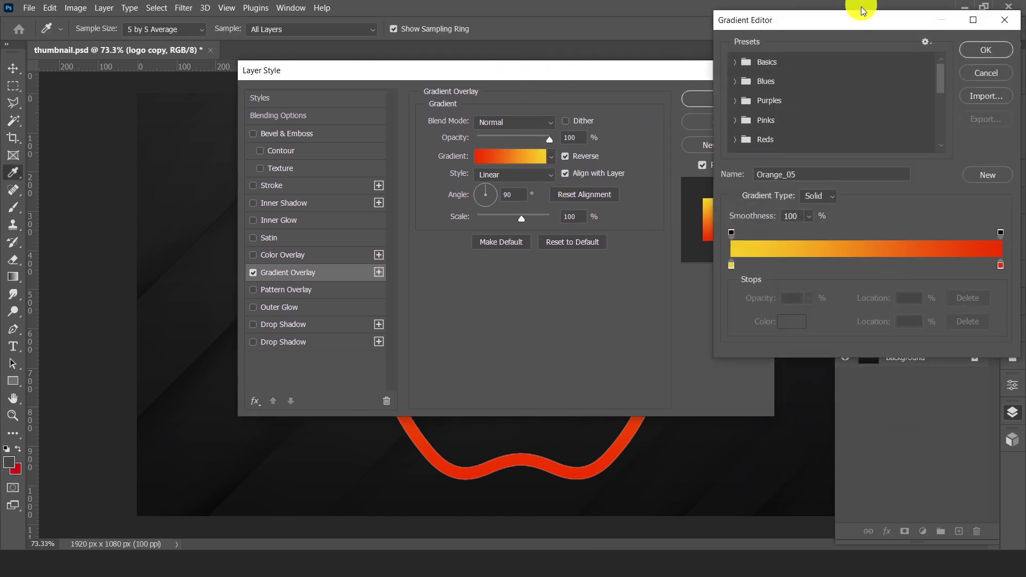
drag(864, 7, 469, 110)
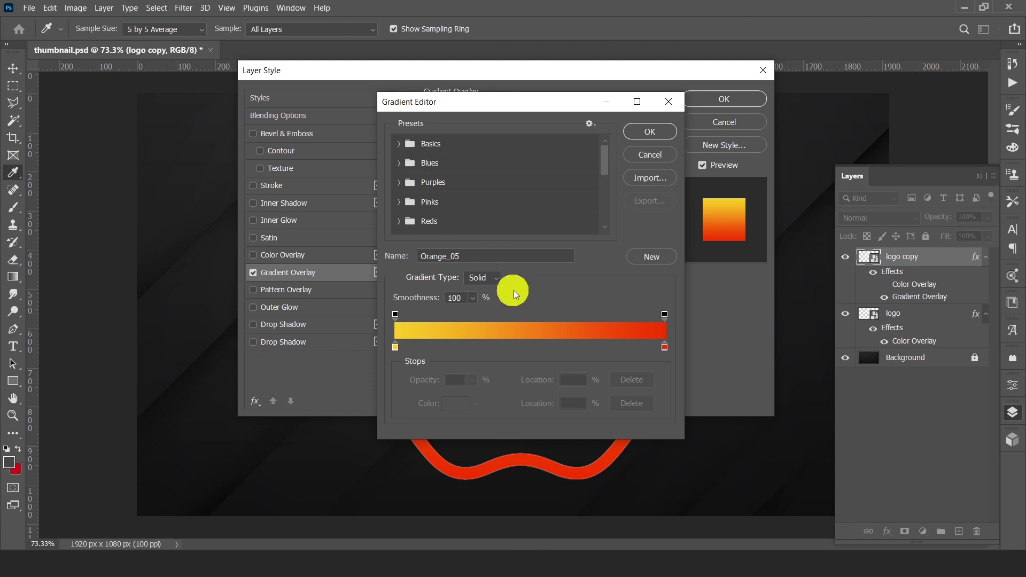
click(648, 133)
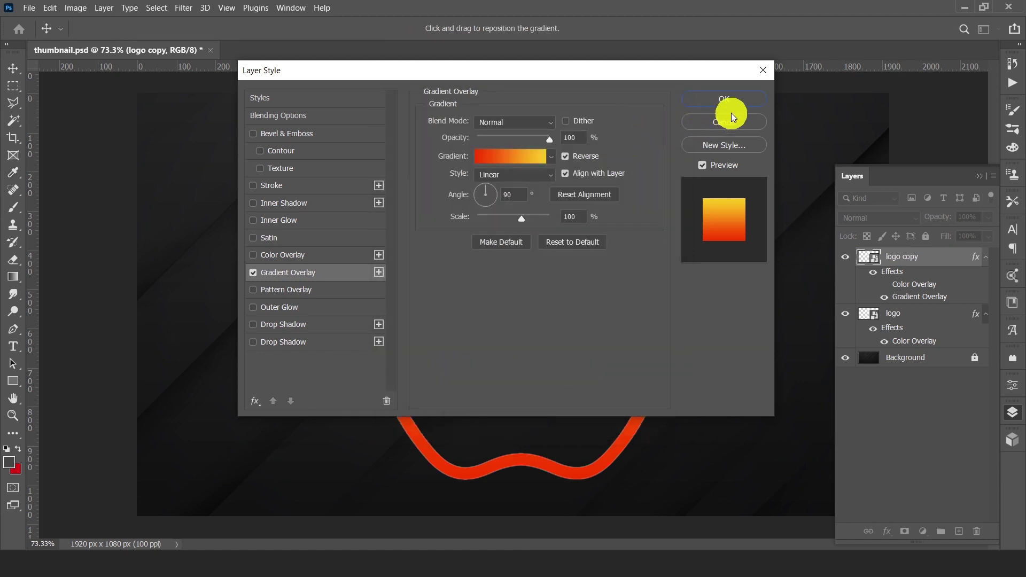
click(740, 98)
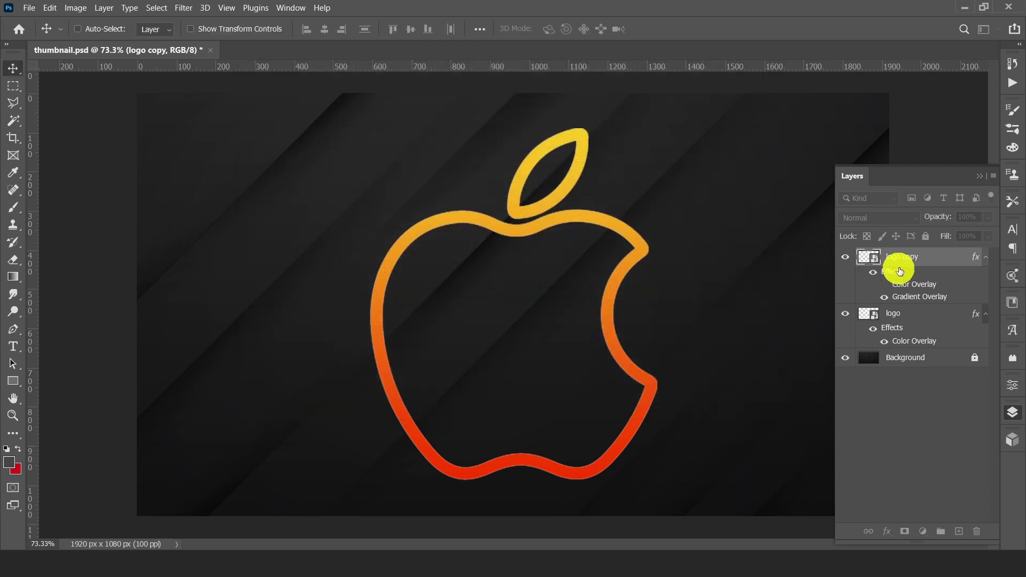
- Move logo copy below logo, apply a 10 px Gaussian Blur, and duplicate it as logo copy 2
drag(902, 259, 907, 342)
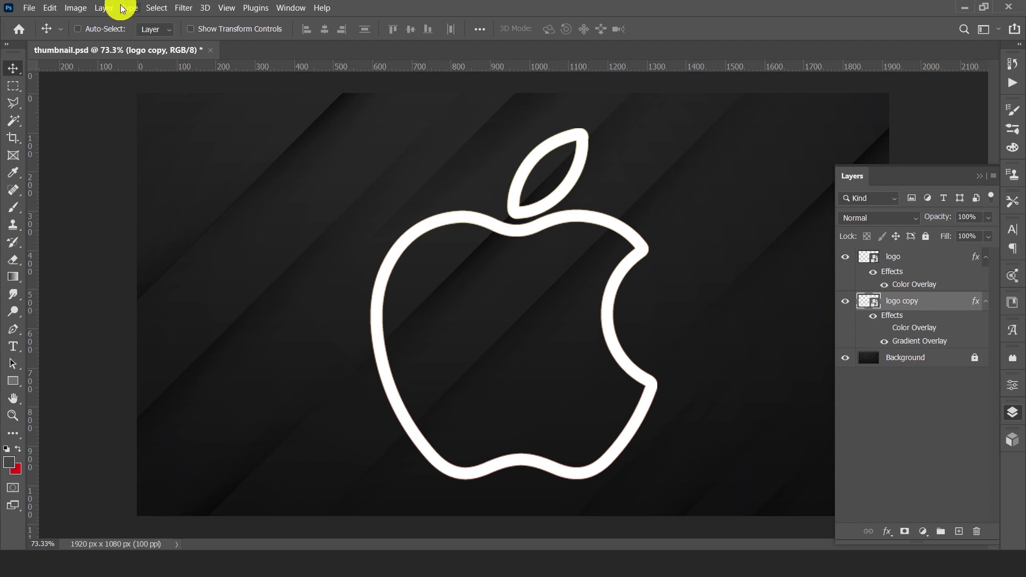
click(182, 8)
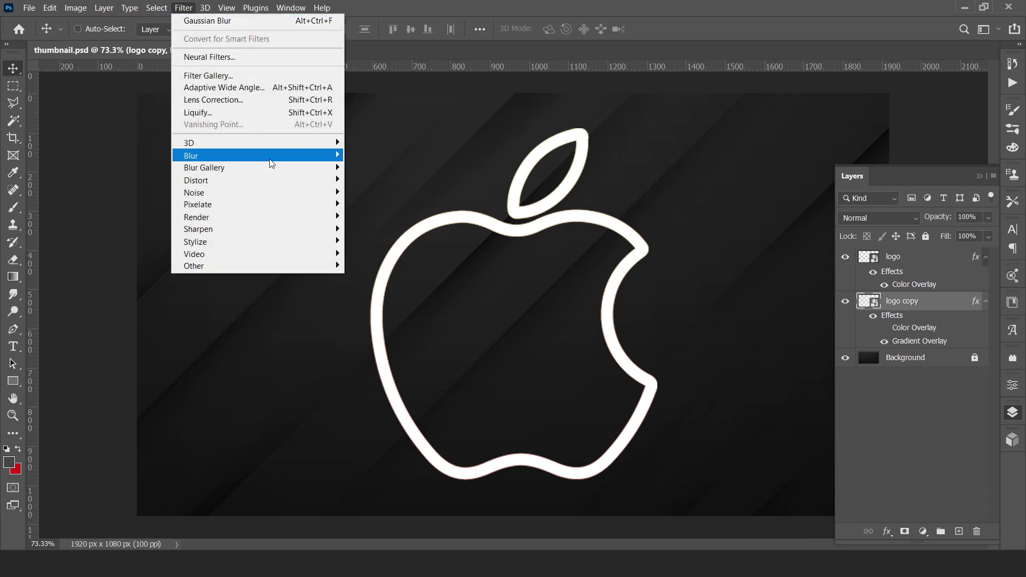
mouse_move(271, 160)
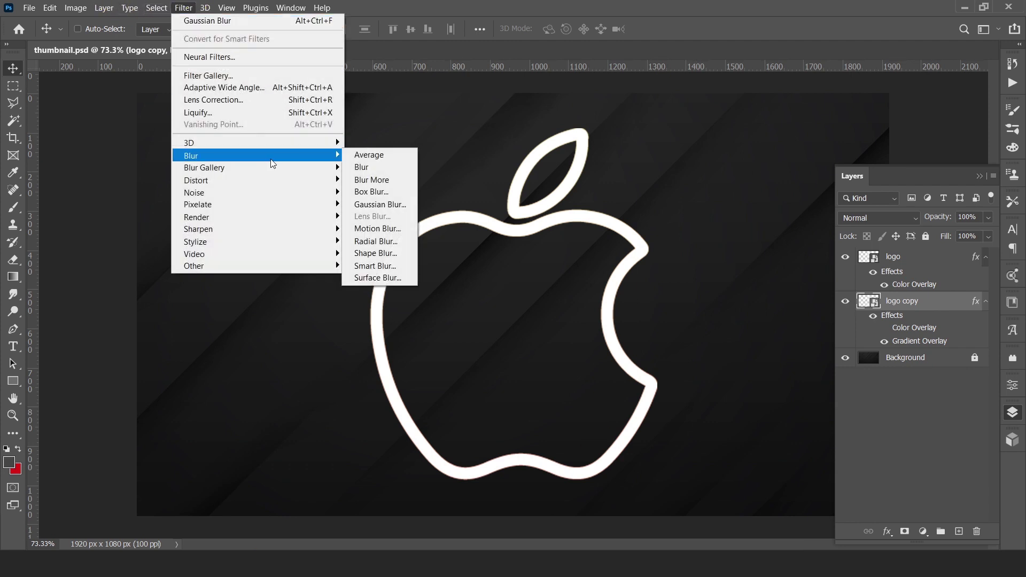
click(402, 206)
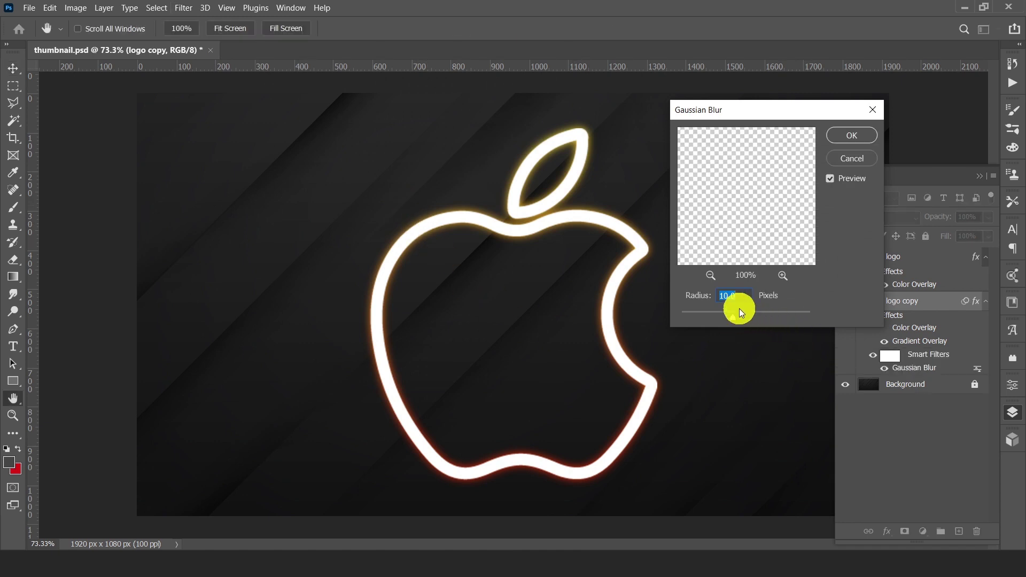
drag(745, 298, 688, 303)
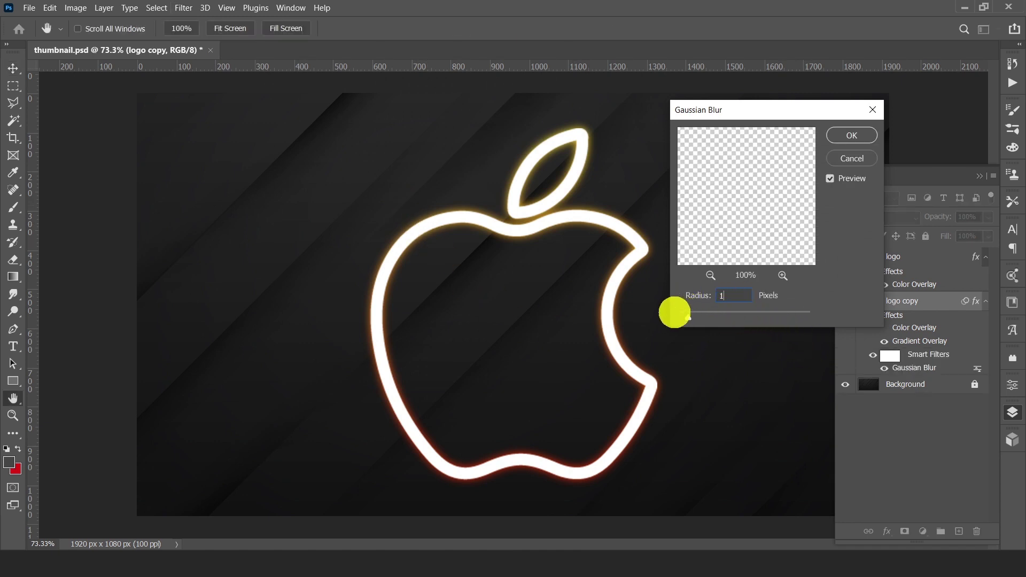
click(841, 138)
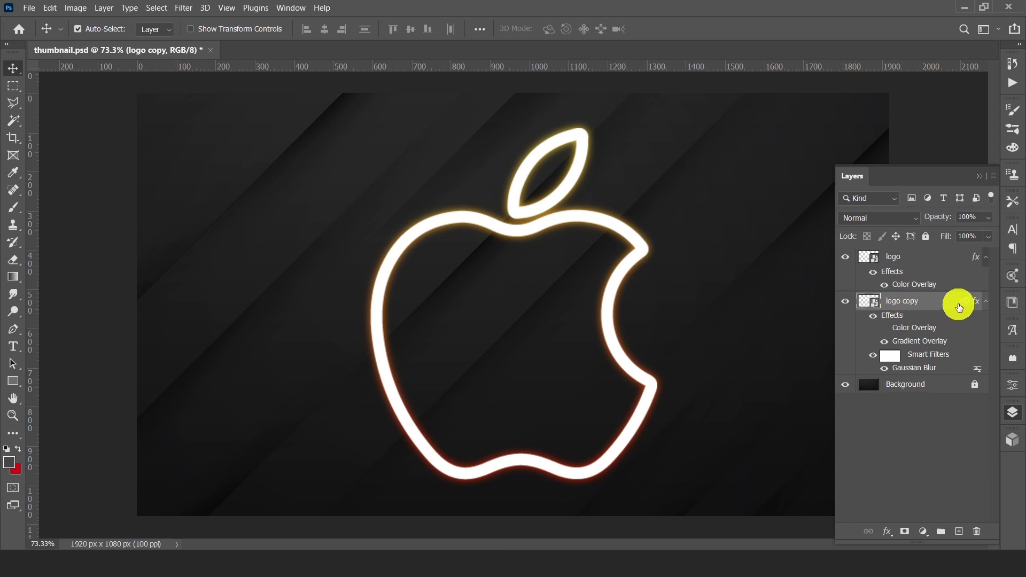
key(ctrl+j)
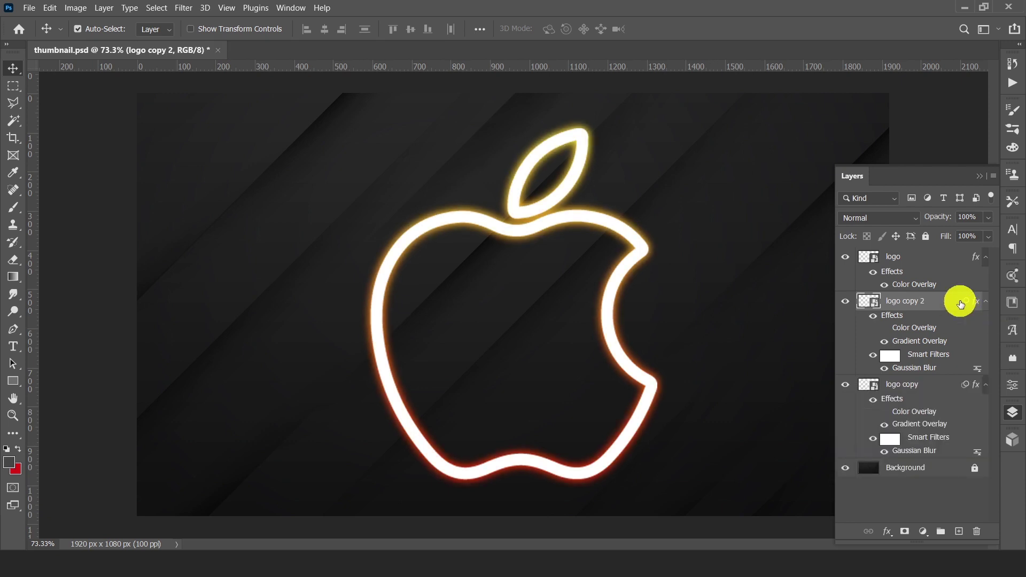
- Duplicate the glow again, then convert all three blurred copies into one smart object
key(ctrl+j)
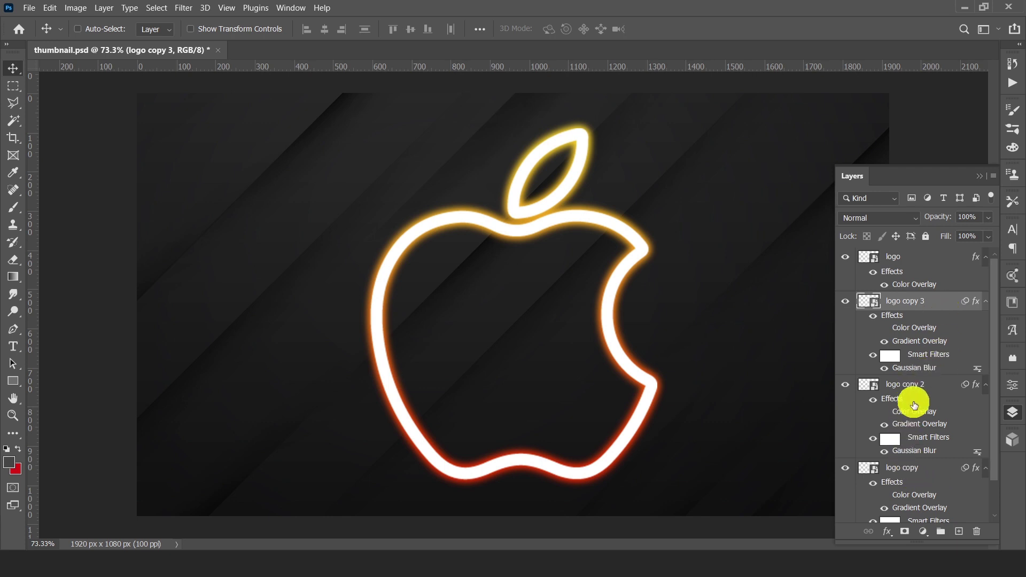
scroll(912, 402, down, 2)
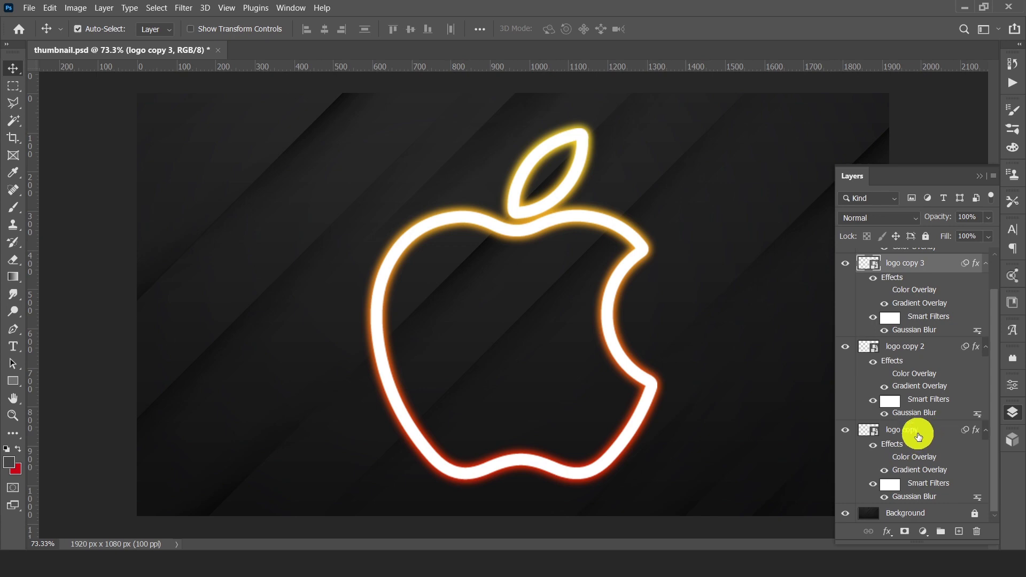
shift+click(918, 437)
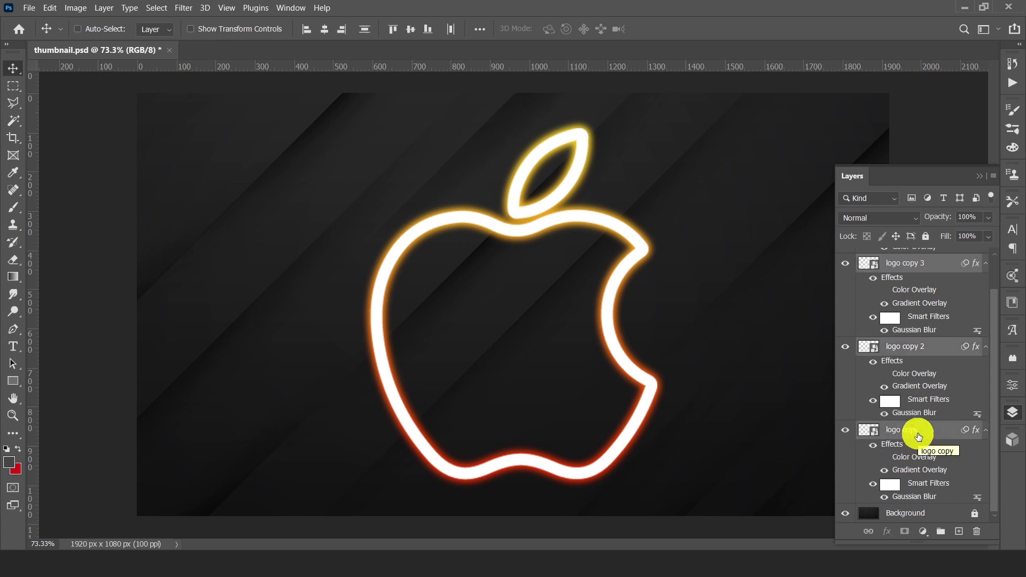
right_click(918, 437)
click(791, 127)
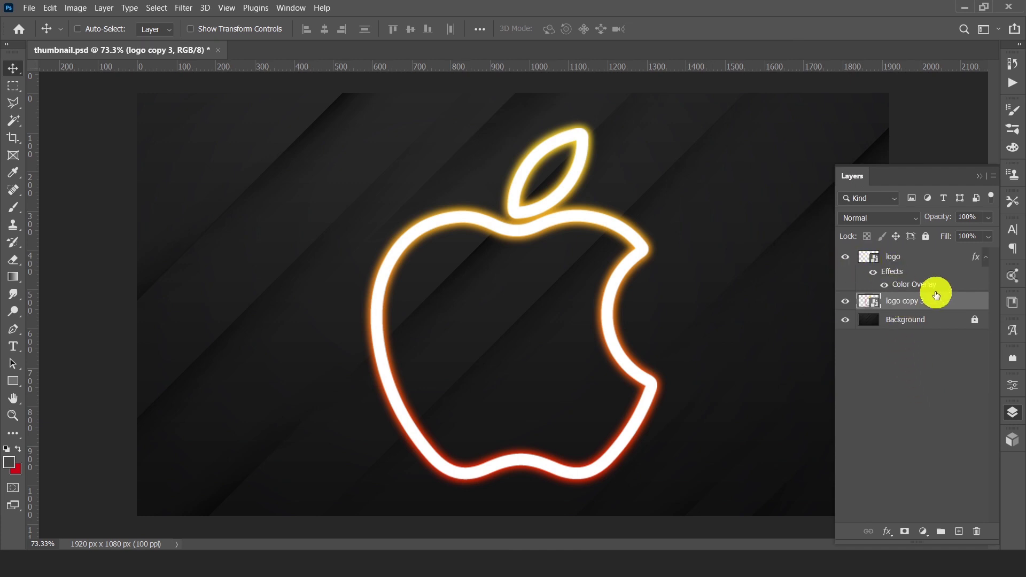
- Group the logo and merged logo copy 3 into Group 1, then expand it and select logo copy 3
ctrl+click(904, 264)
key(ctrl+g)
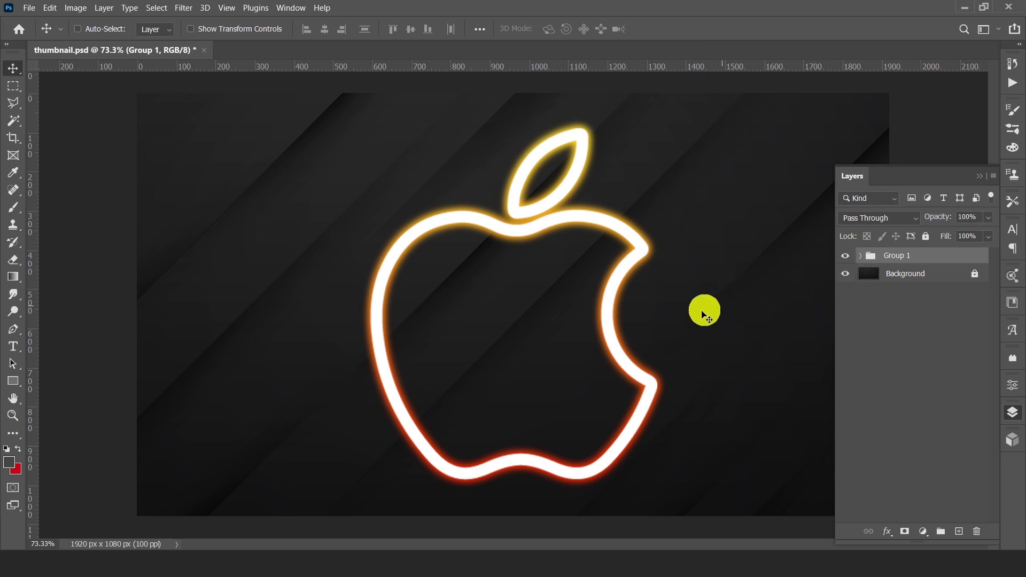
scroll(680, 318, up, 2)
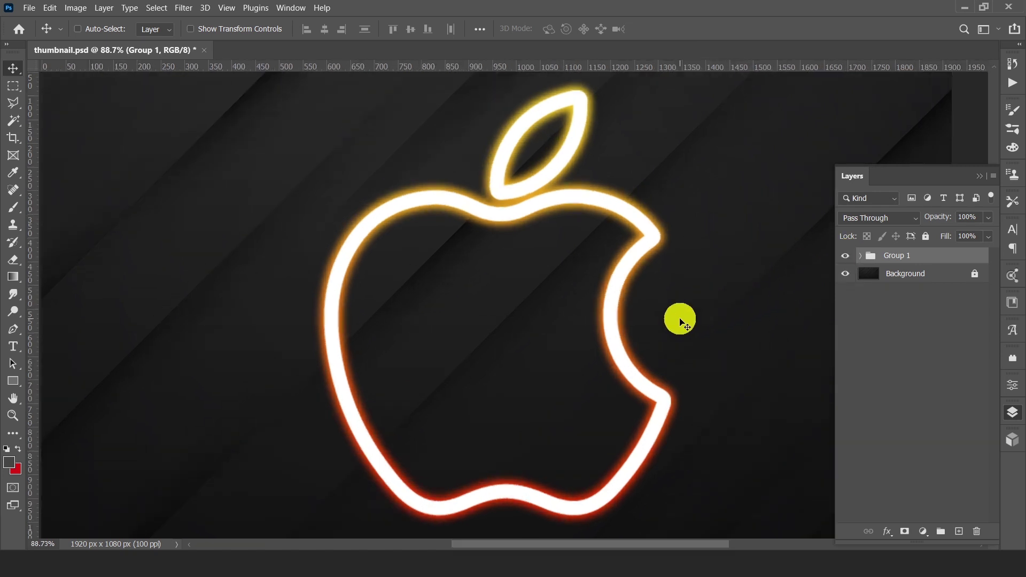
scroll(680, 319, down, 2)
click(860, 255)
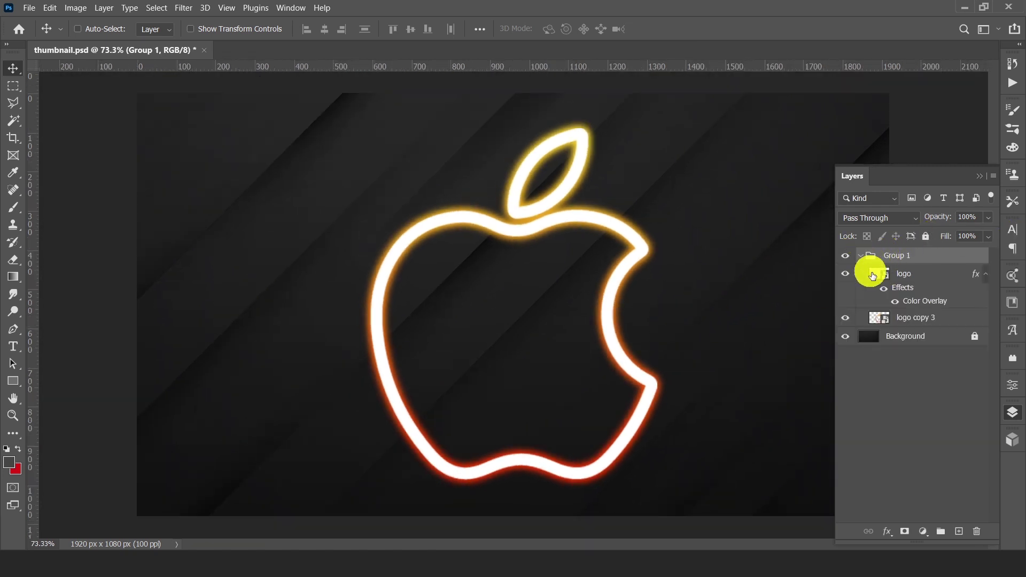
click(902, 276)
click(912, 319)
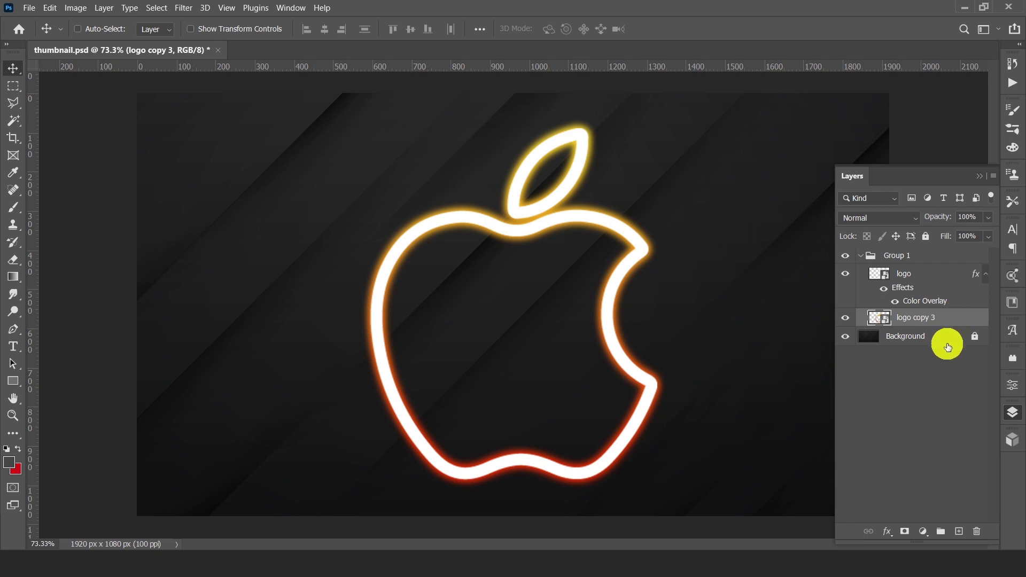
- Add a Gradient Overlay to logo copy 3 using a purple-blue preset from the Blues gradients
double_click(950, 321)
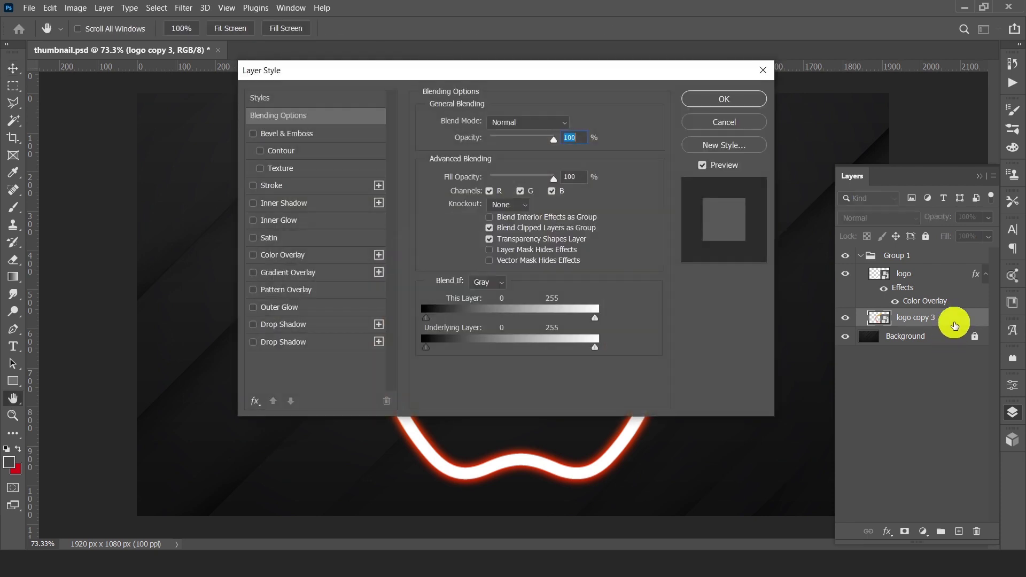
click(309, 272)
drag(431, 69, 719, 94)
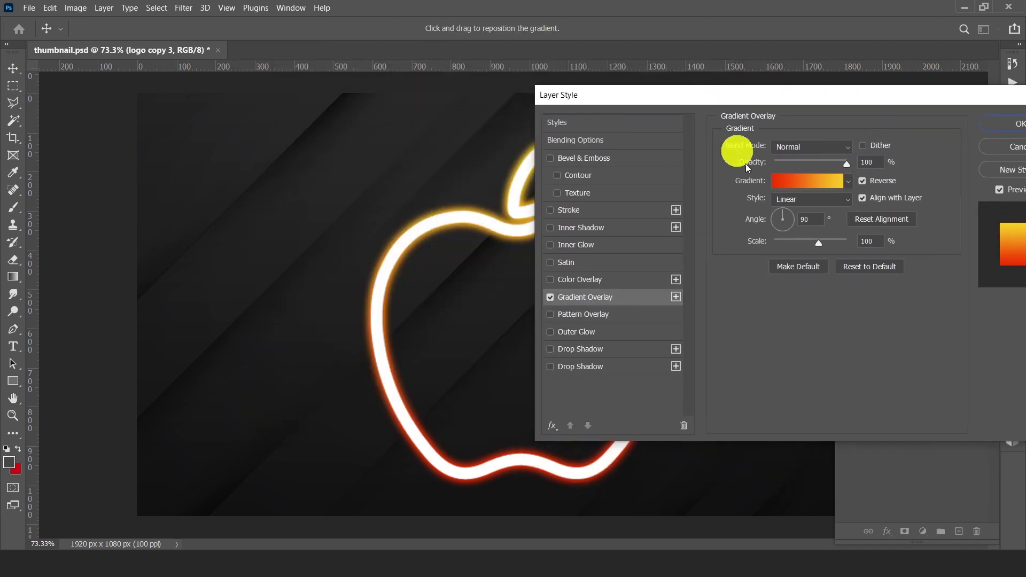
click(800, 188)
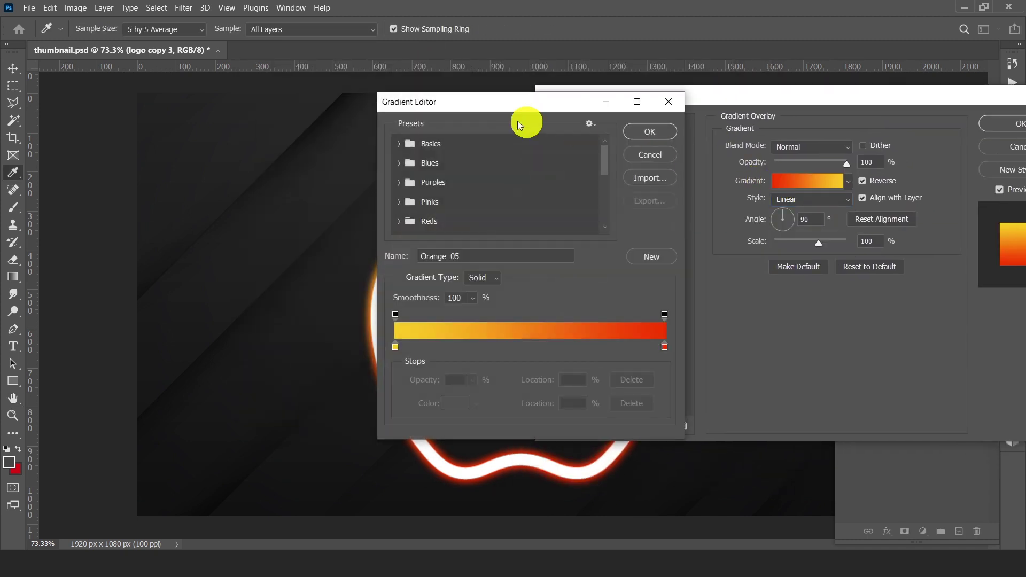
drag(499, 94, 754, 102)
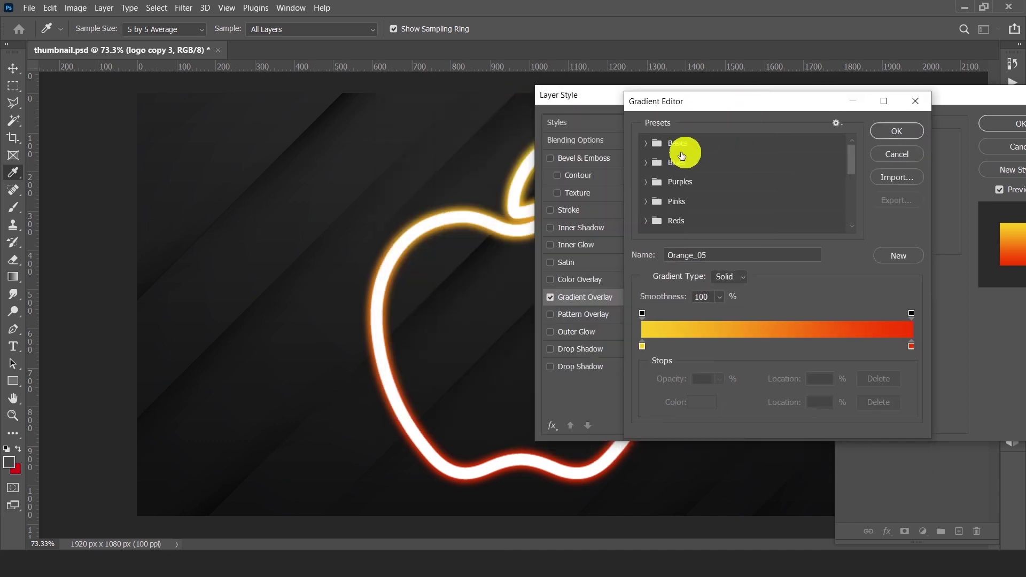
click(650, 163)
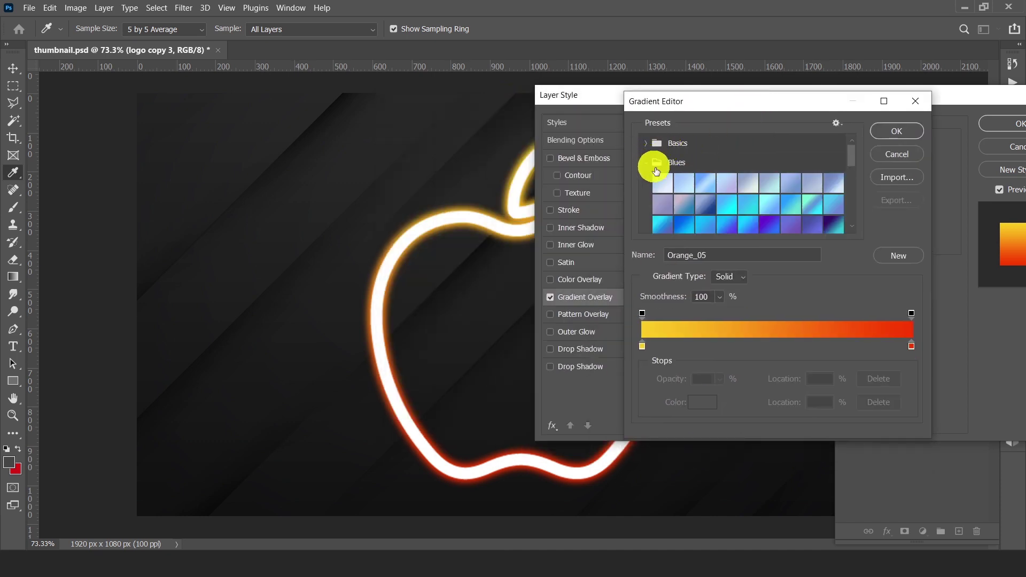
click(685, 192)
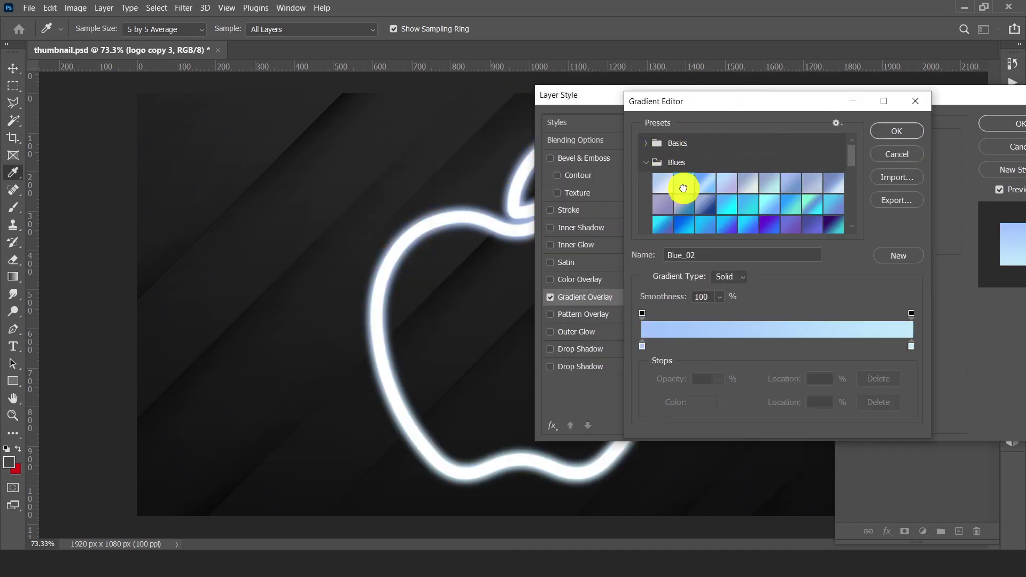
click(770, 223)
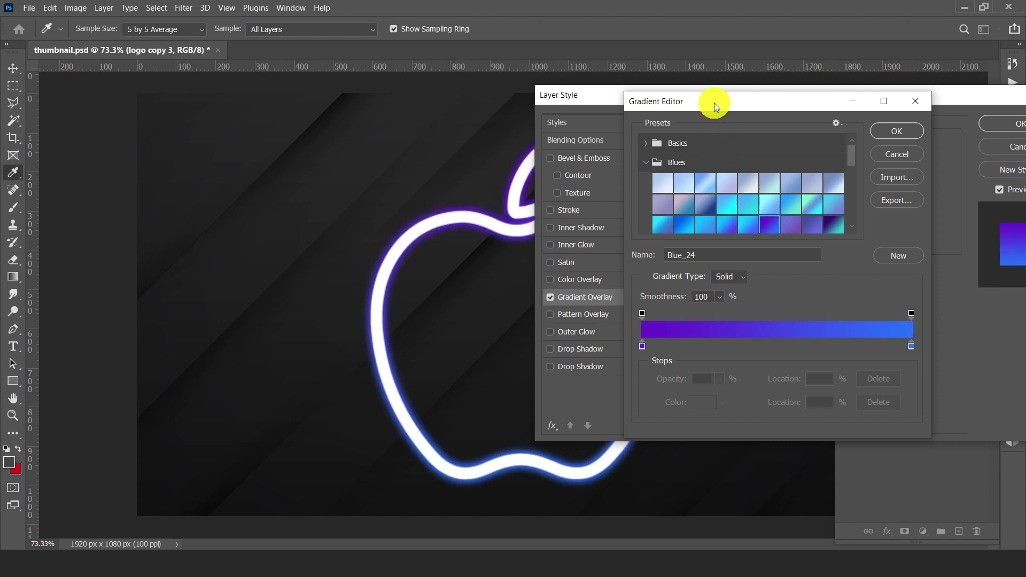
drag(714, 103, 111, 83)
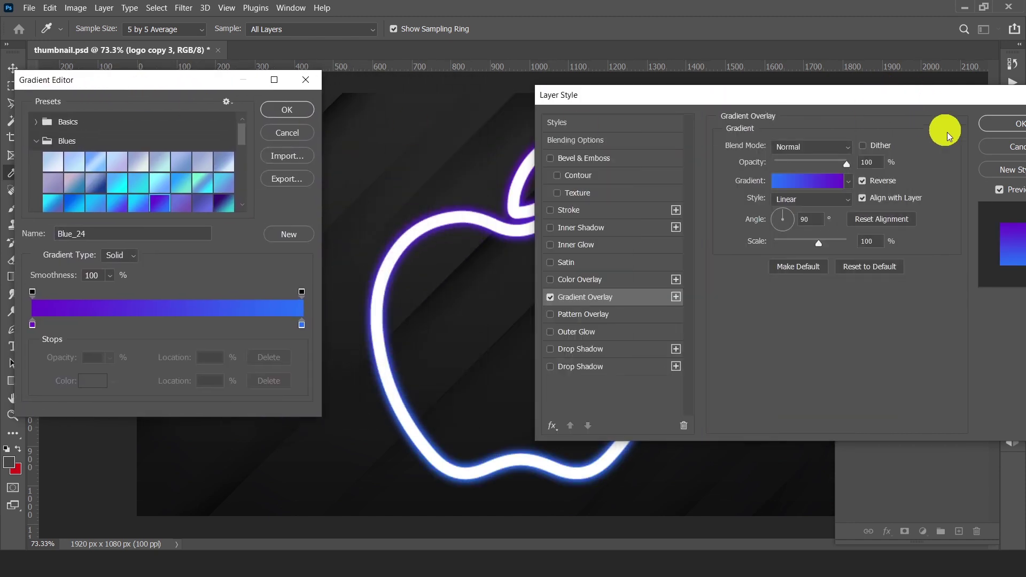
click(296, 109)
- Preview Pink and Red gradient presets, including Pink_14, Red_03 and Red_07, on the glow
drag(969, 95, 277, 103)
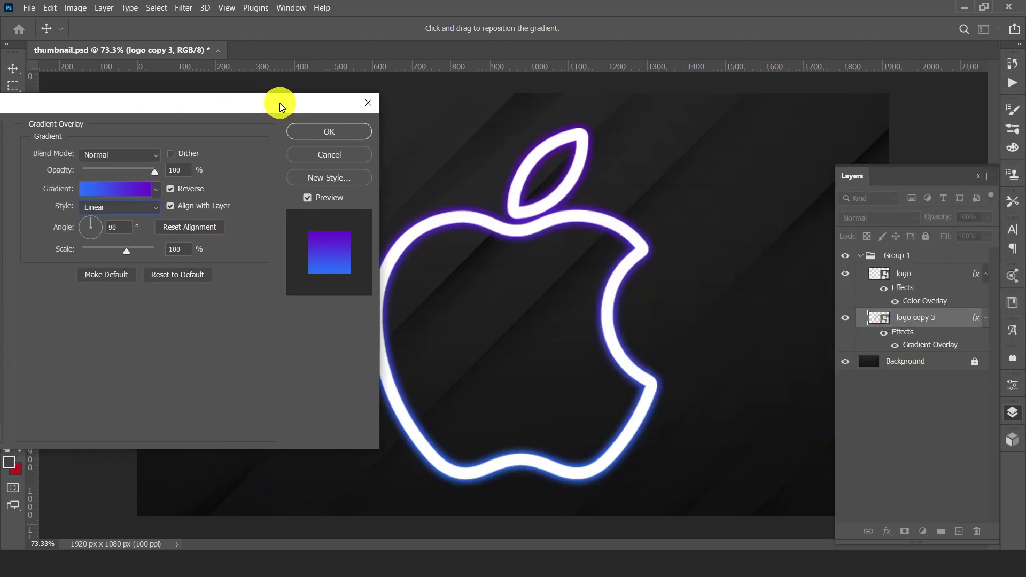
click(136, 196)
drag(143, 84, 802, 74)
scroll(719, 159, down, 1)
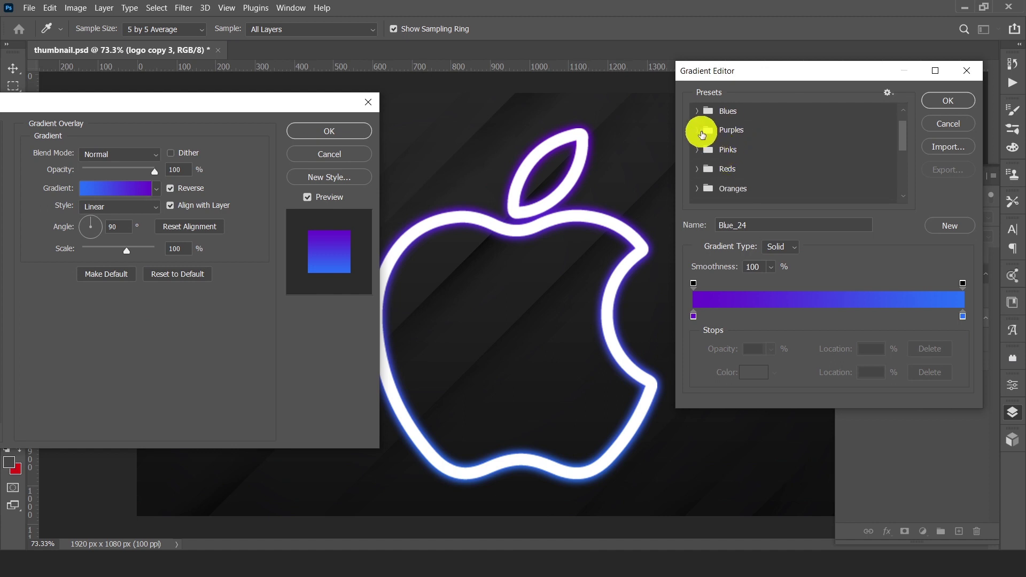
click(696, 150)
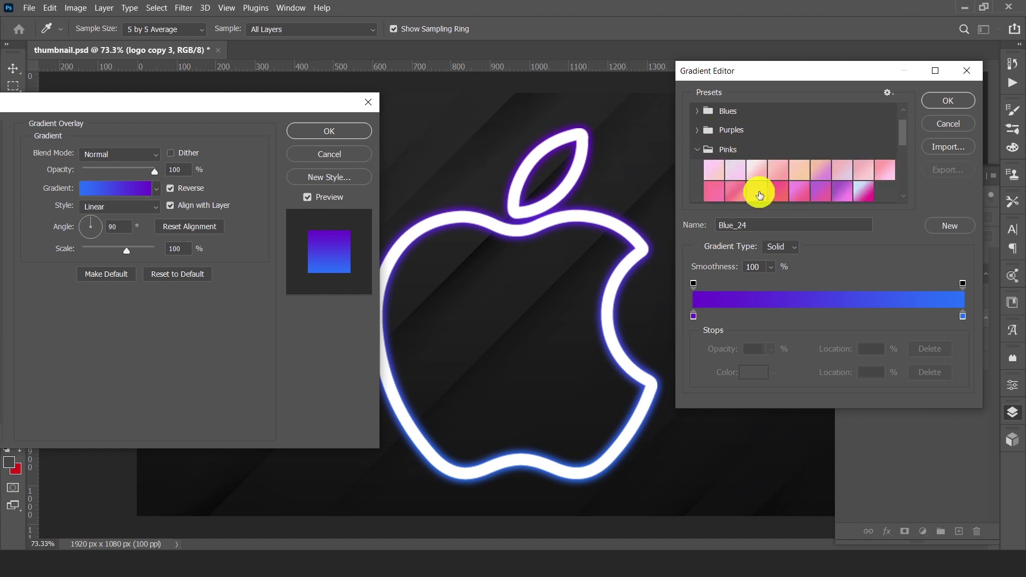
click(765, 193)
click(799, 193)
scroll(818, 177, down, 3)
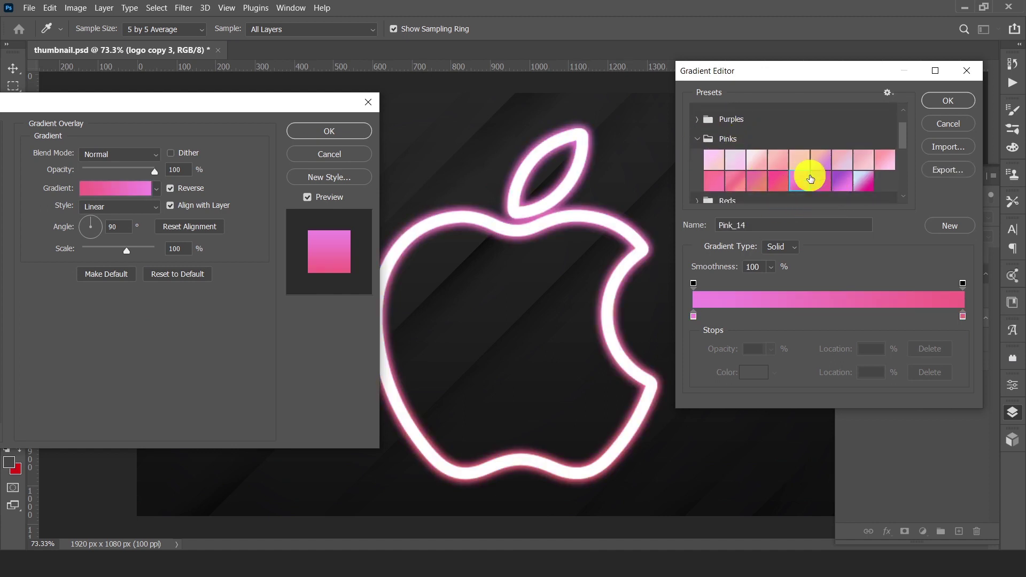
click(699, 158)
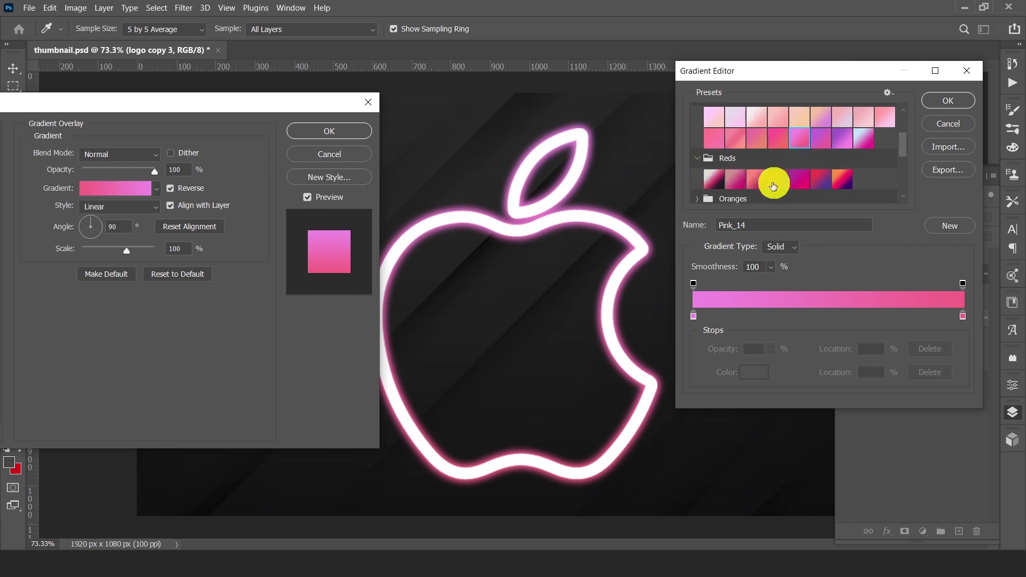
click(748, 180)
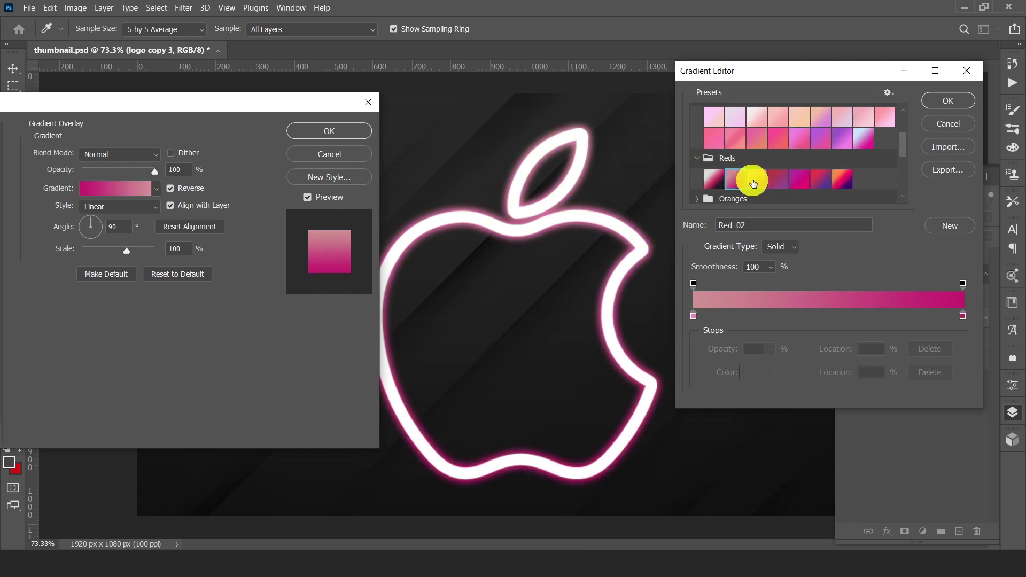
click(819, 183)
click(843, 186)
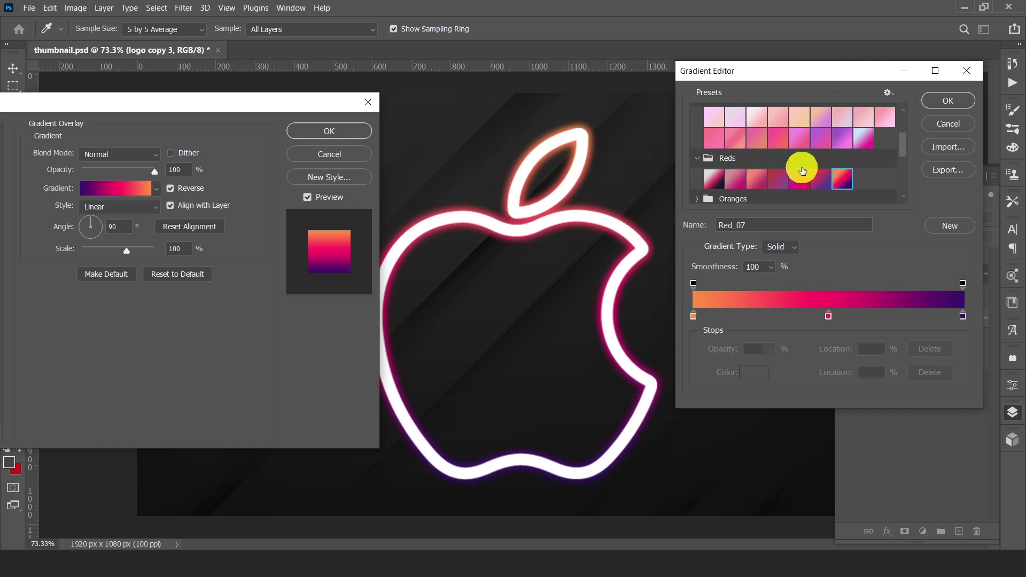
- Preview the Orange_04 and Orange_05 presets, then confirm the Blue_24 purple-blue overlay
scroll(796, 178, down, 3)
click(696, 135)
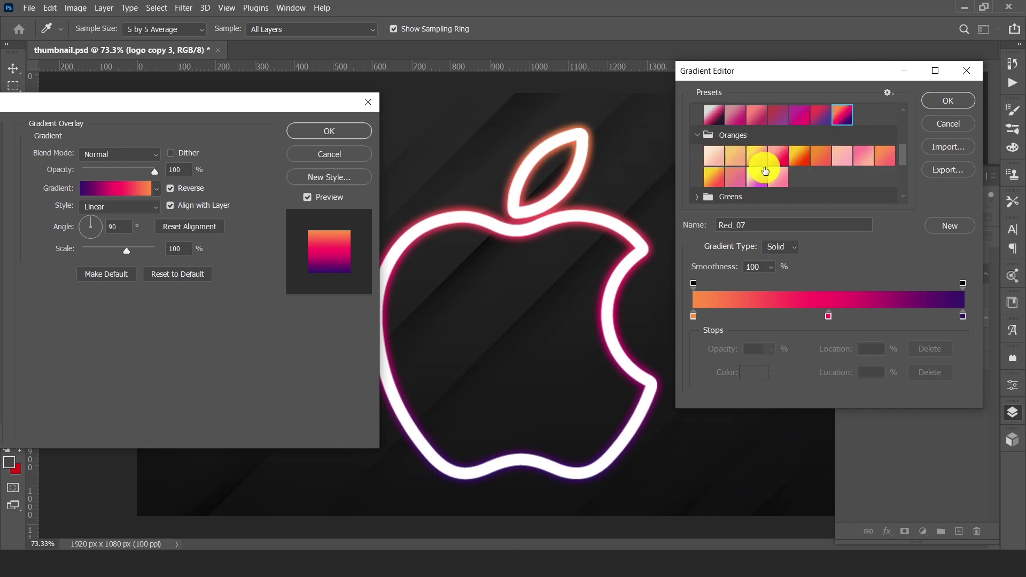
click(778, 156)
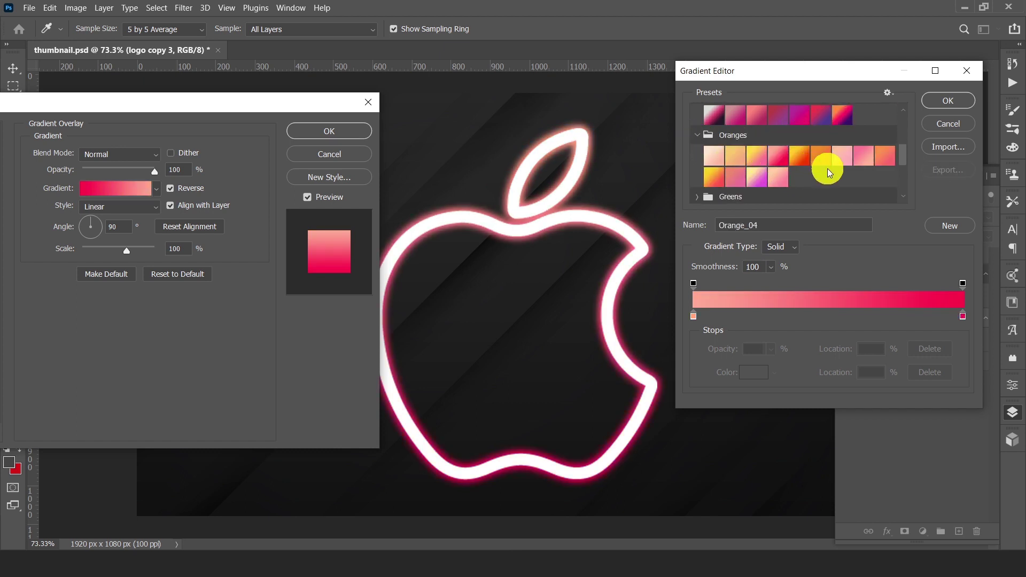
click(816, 157)
click(796, 153)
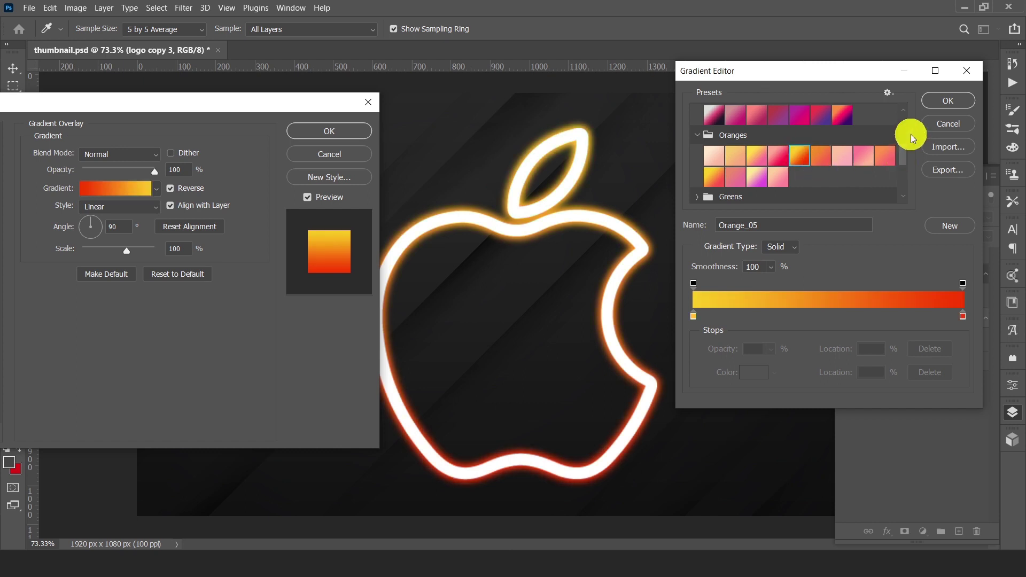
click(345, 132)
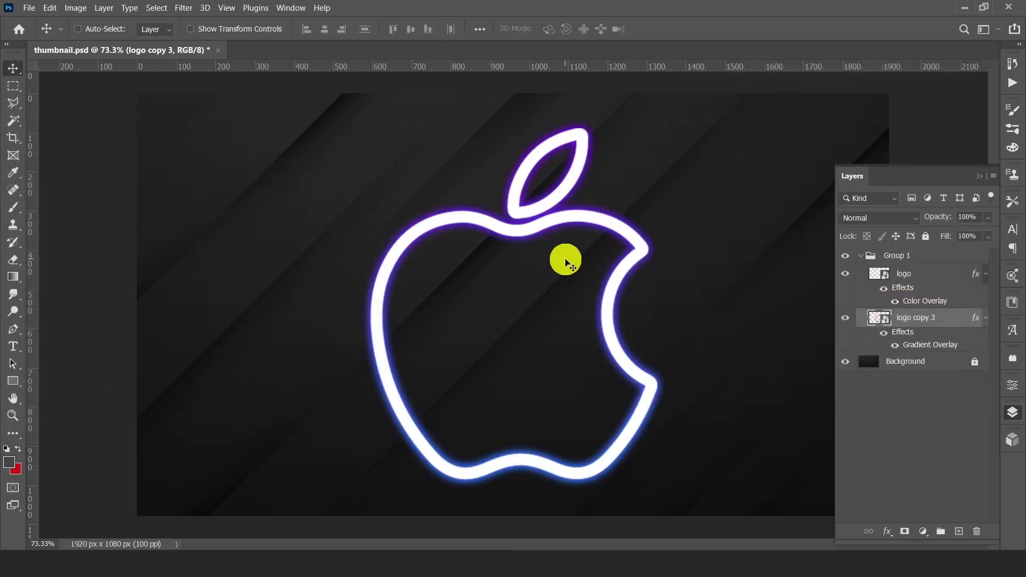